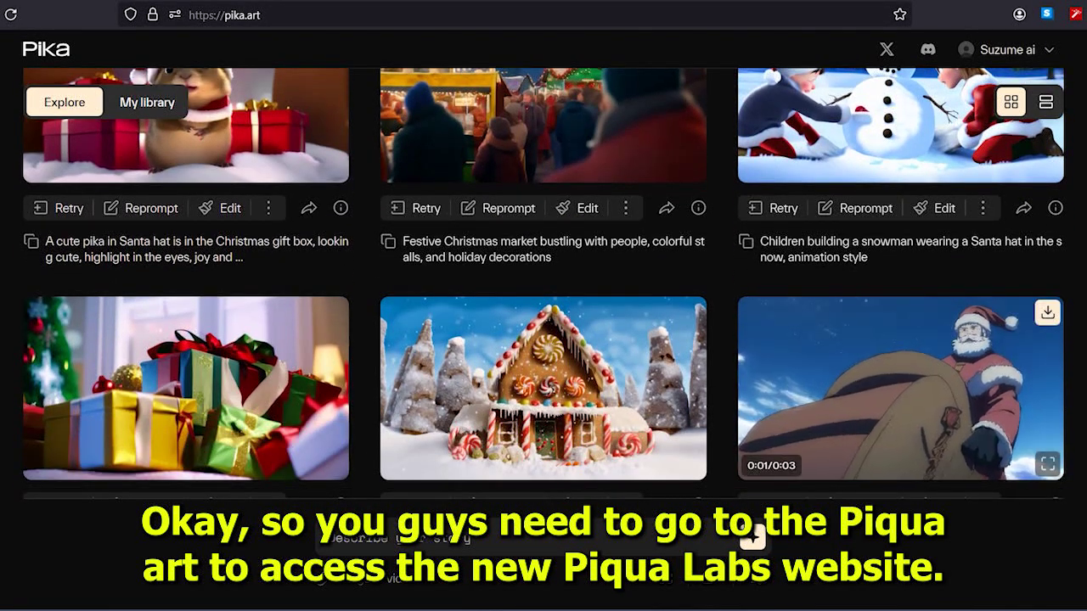
- Browse the community-generated videos and their prompts in the Explore gallery
scroll(544, 382, "down", 4)
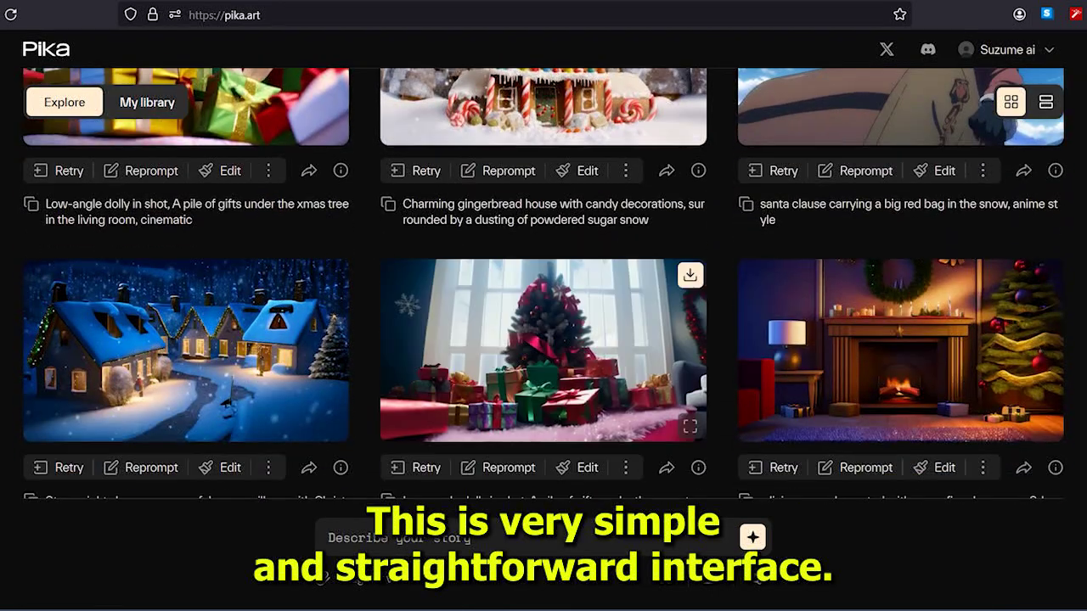
scroll(544, 382, "down", 3)
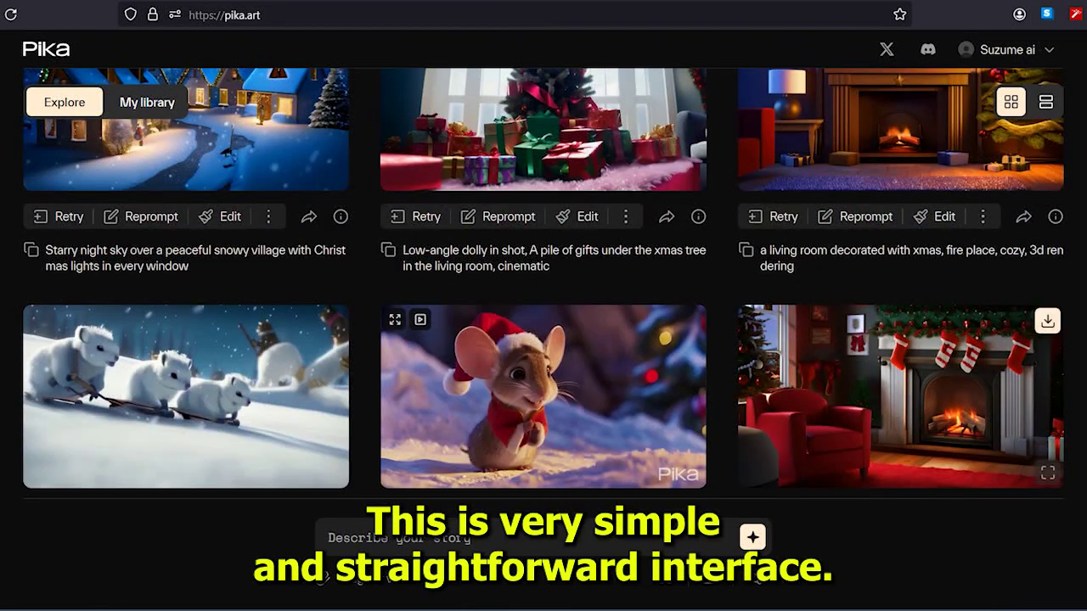
scroll(543, 382, "down", 4)
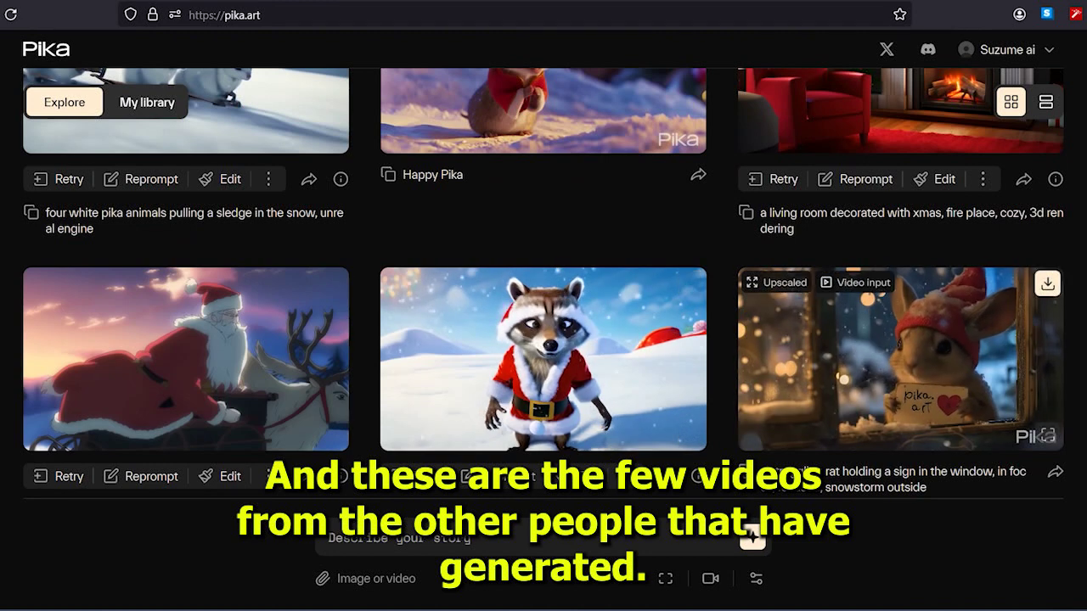
scroll(899, 356, "down", 4)
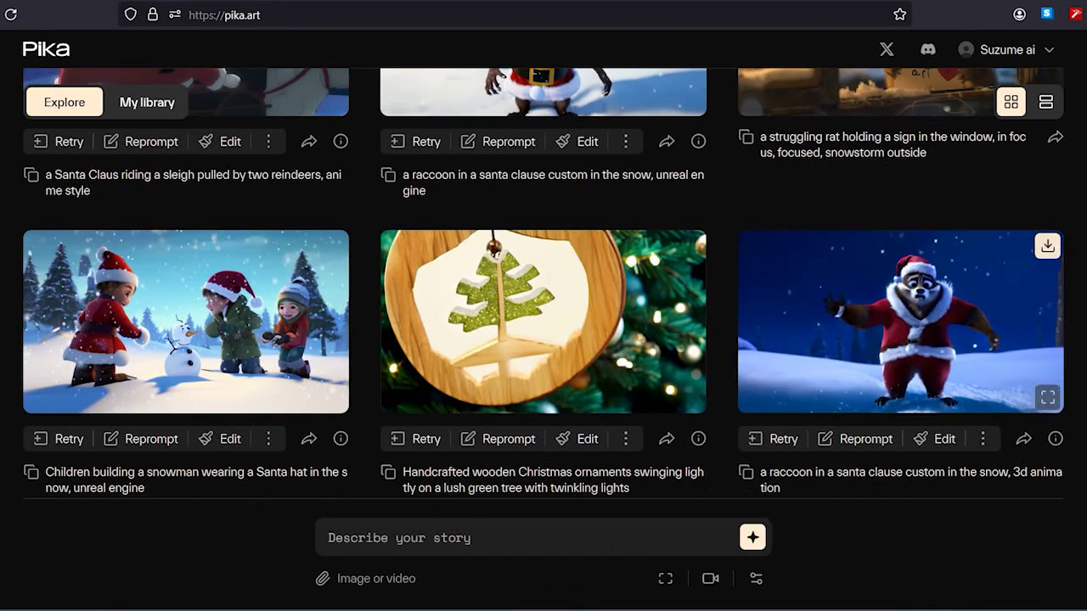
scroll(900, 322, "down", 4)
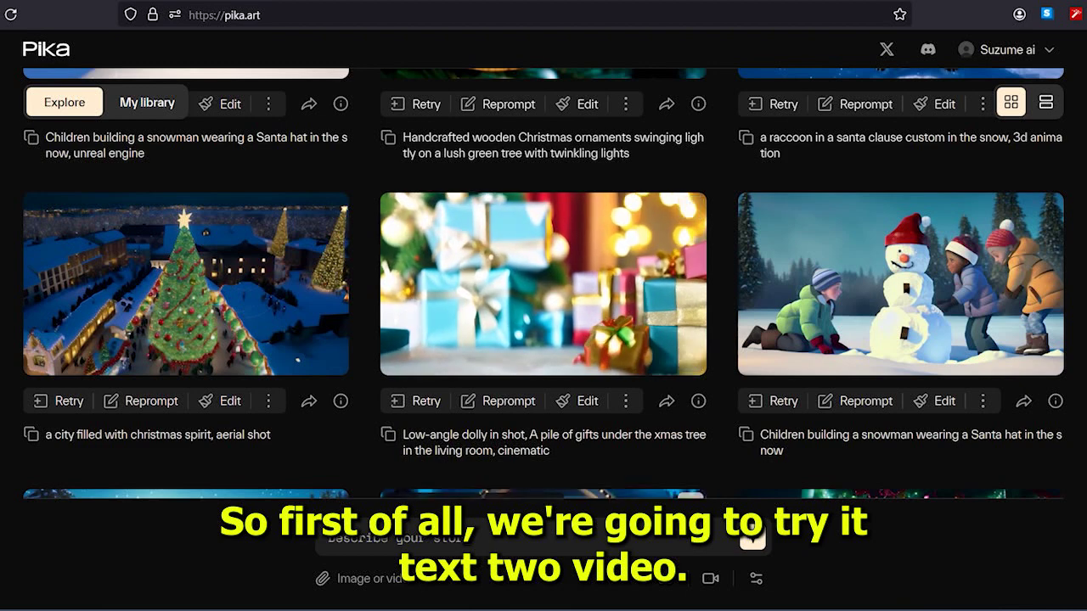
scroll(543, 285, "down", 8)
scroll(543, 285, "down", 10)
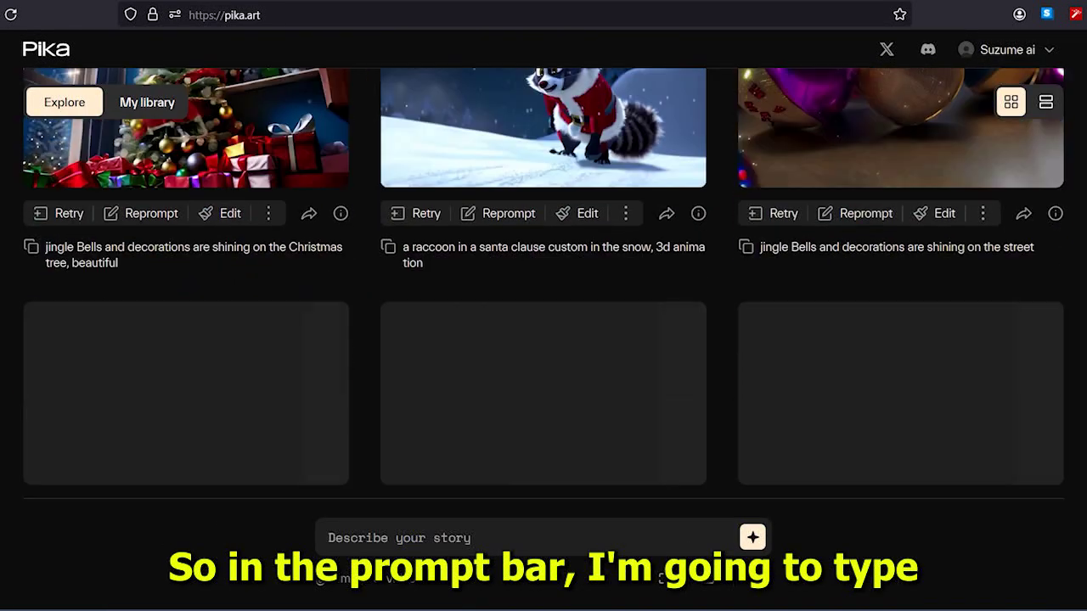
scroll(543, 284, "down", 15)
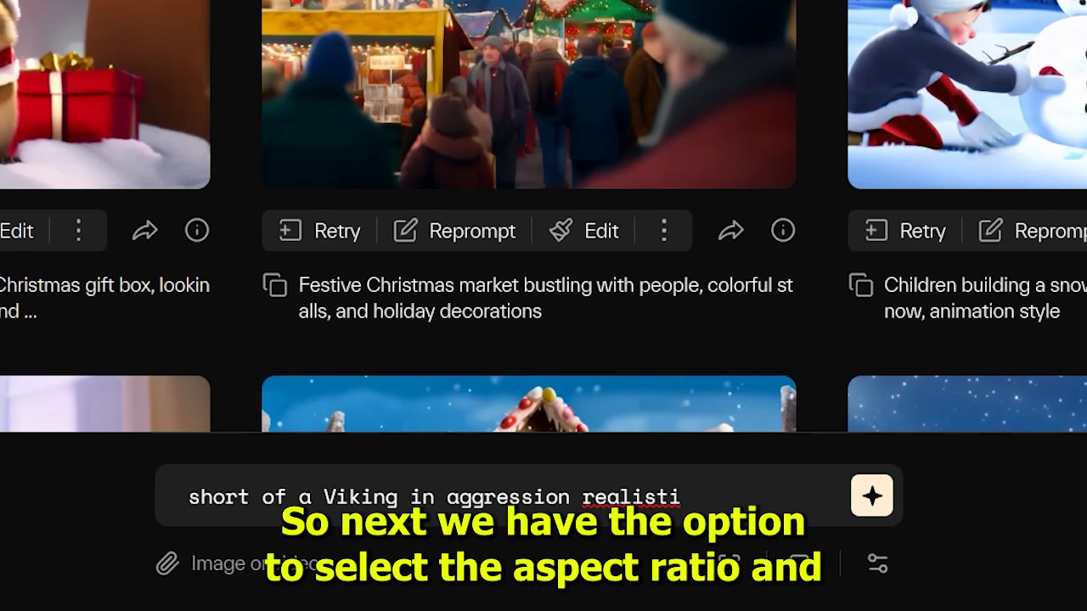
- Complete the prompt "short of a Viking in aggression realistic" and set the camera motion to zoom in
type("c")
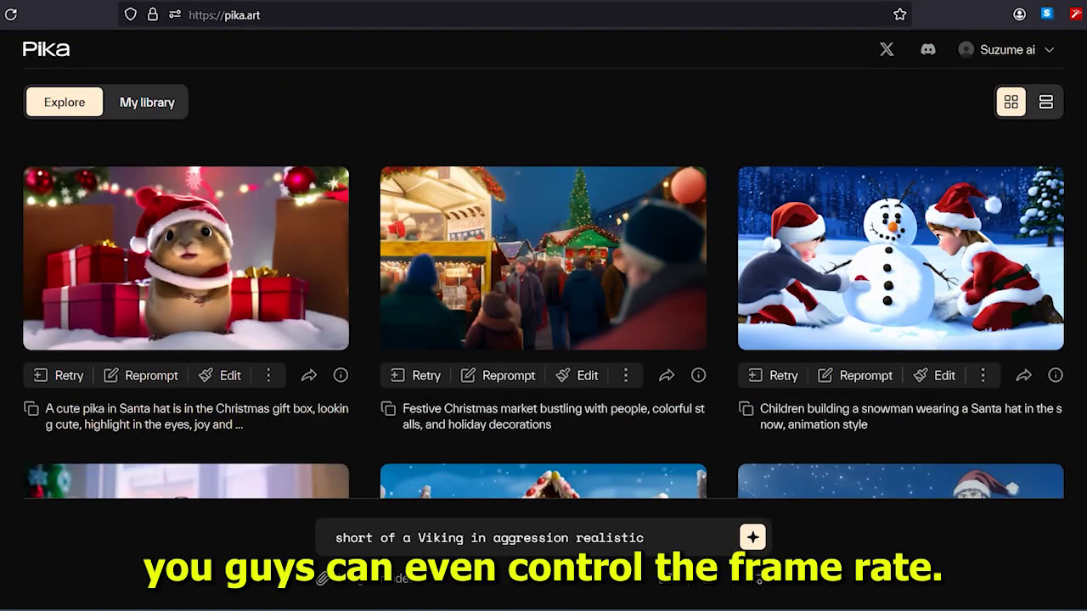
left_click(711, 579)
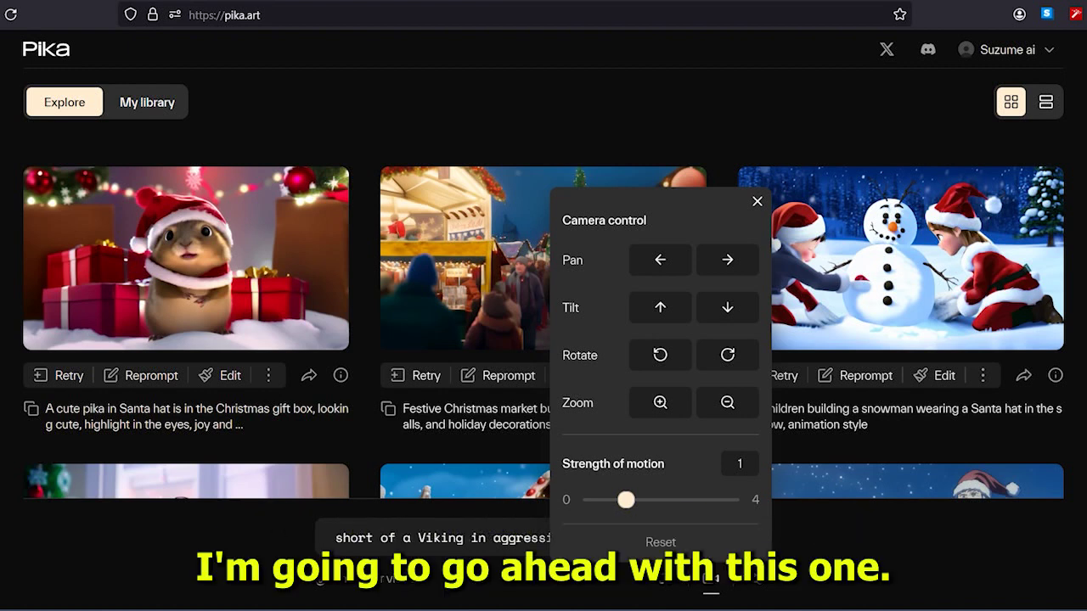
left_click(661, 403)
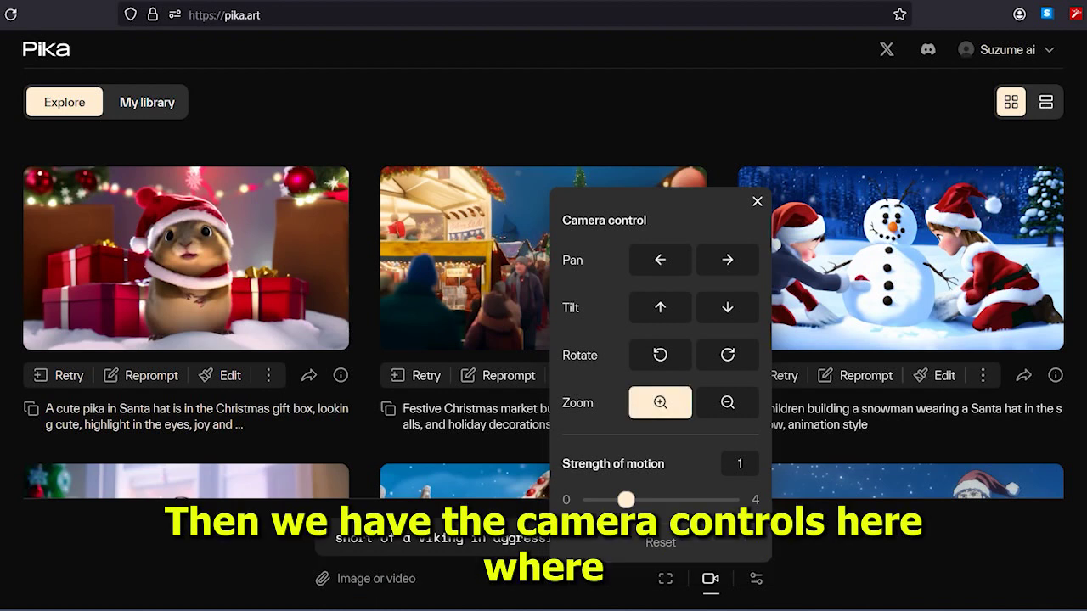
- Raise the consistency with the text to 25 and generate the Viking video
left_click(755, 578)
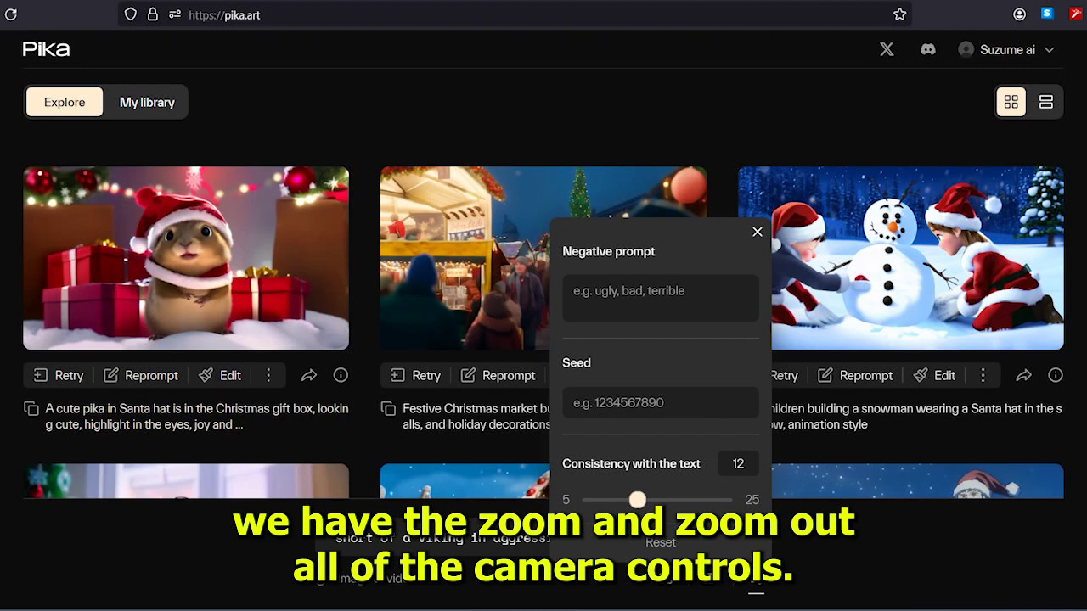
left_click_drag(638, 500, 724, 500)
left_click(755, 578)
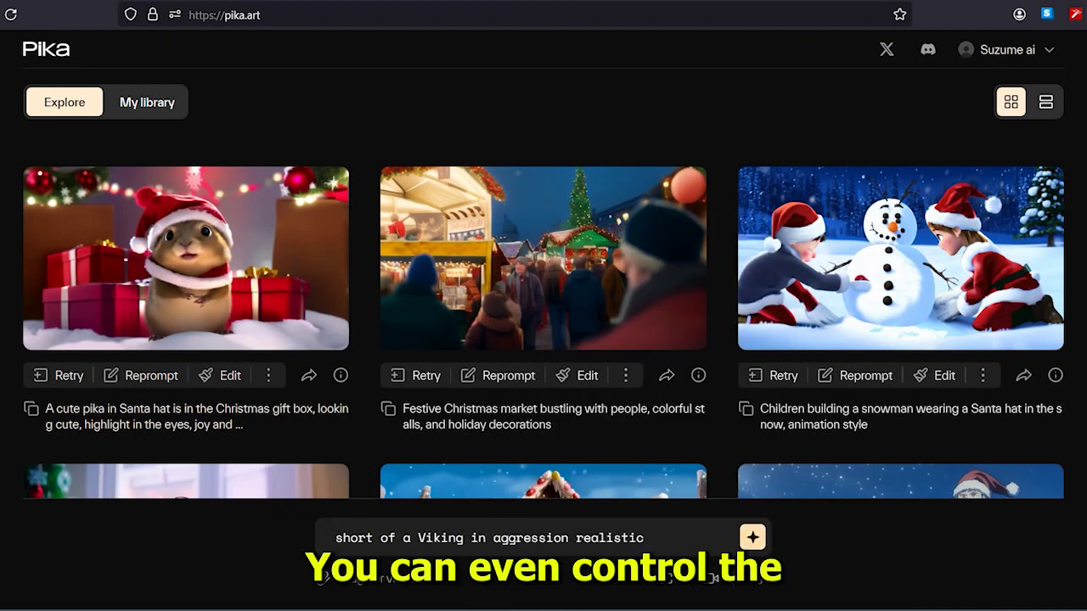
left_click(752, 539)
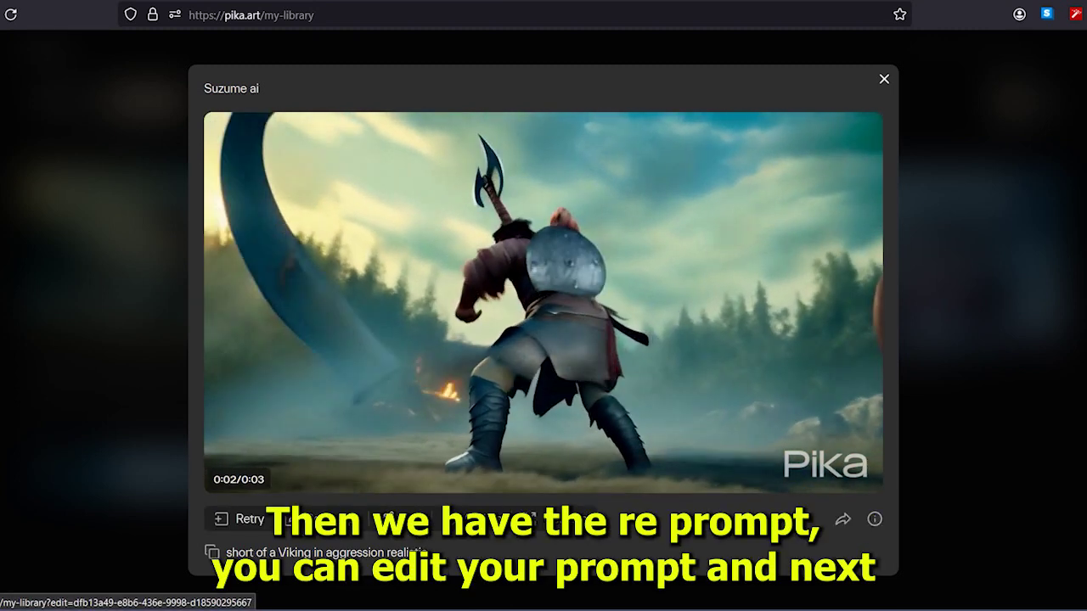
- Load the generated Viking video for editing, reopen it and set it up to be extended with Add 4s
left_click(401, 518)
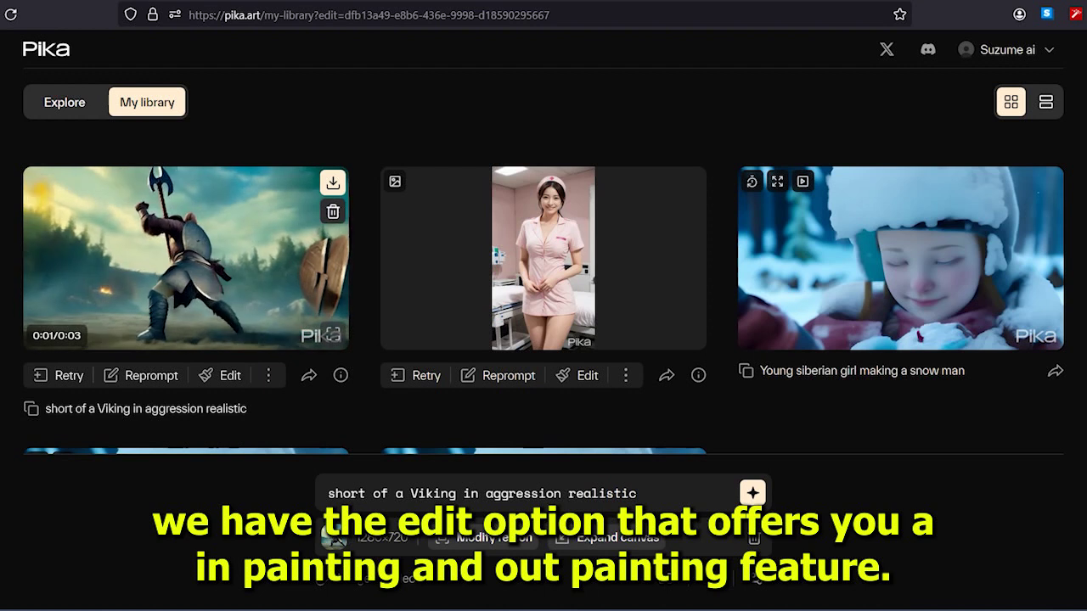
left_click(186, 258)
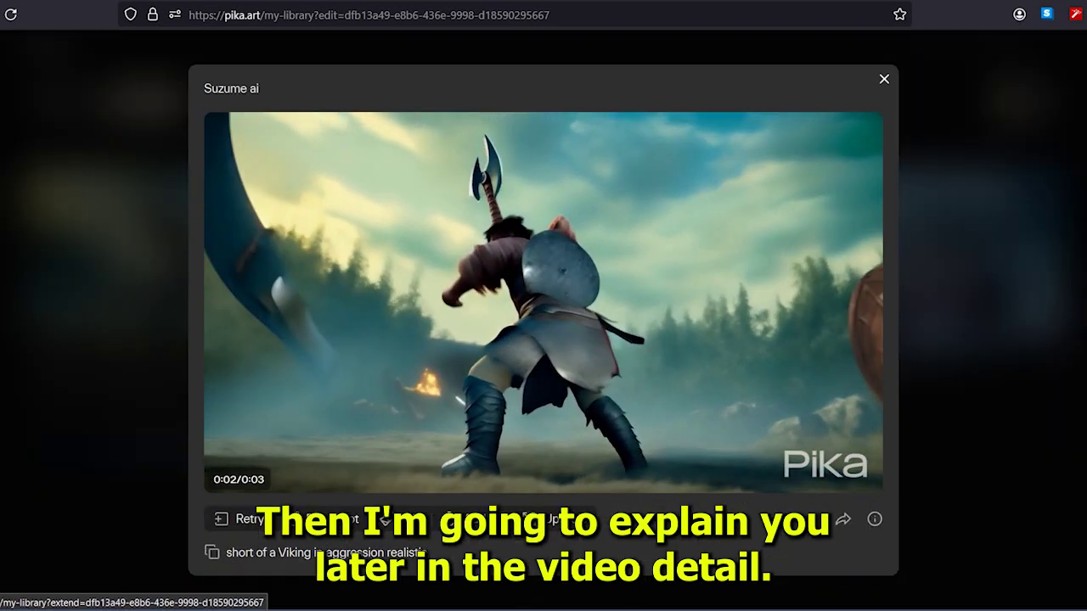
left_click(484, 518)
left_click(437, 538)
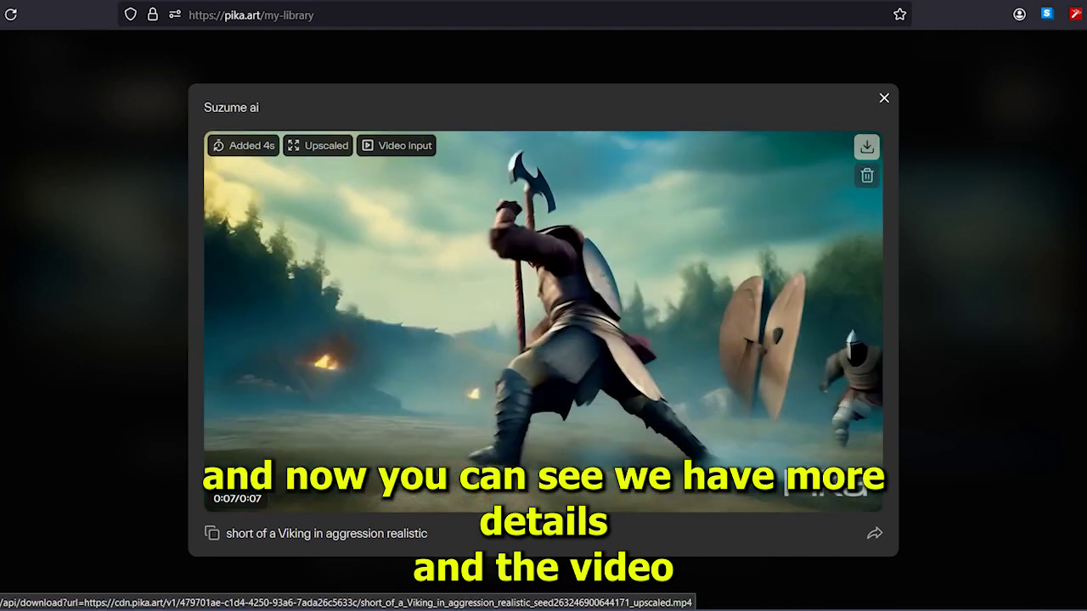
- Close the upscaled Viking video's preview and view the clip again from the library
left_click(883, 98)
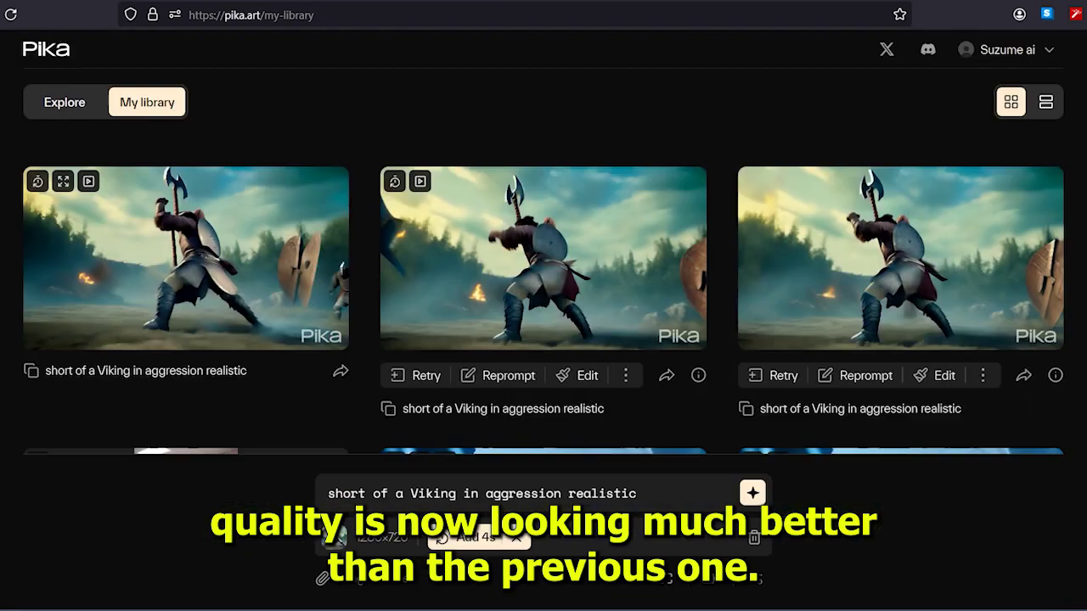
left_click(186, 258)
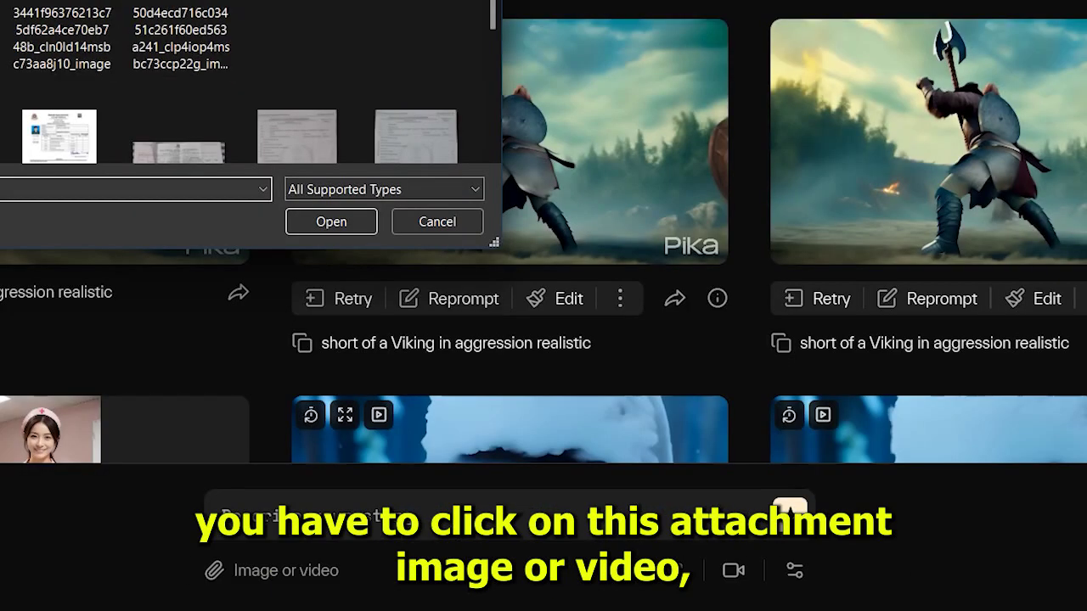
- Attach the 1024×1536 image of the girl as the source and set the camera motion to zoom in
left_click(180, 38)
left_click(331, 222)
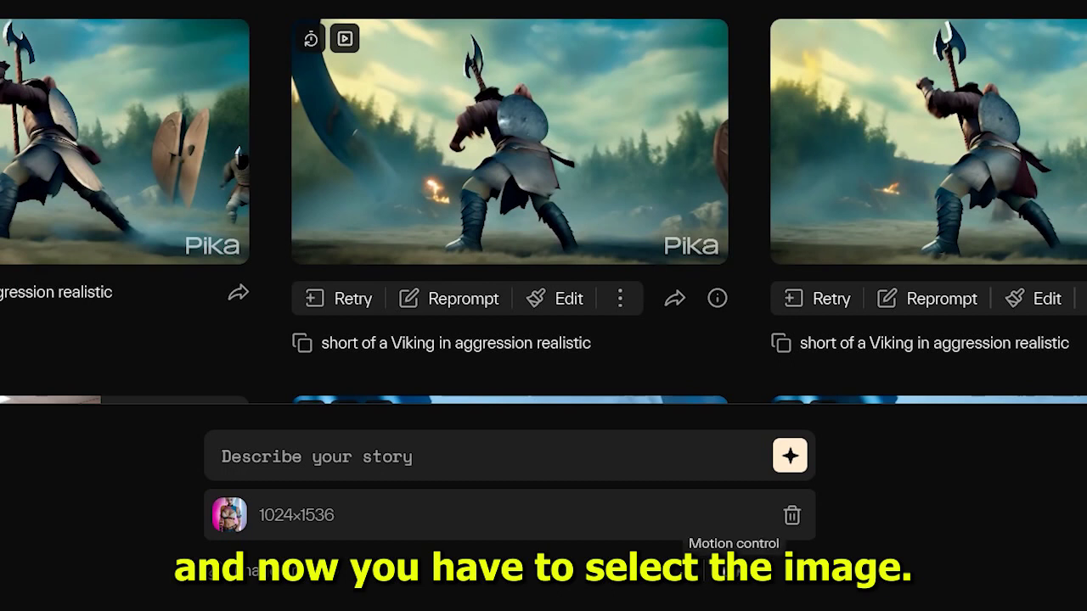
left_click(735, 573)
left_click(666, 335)
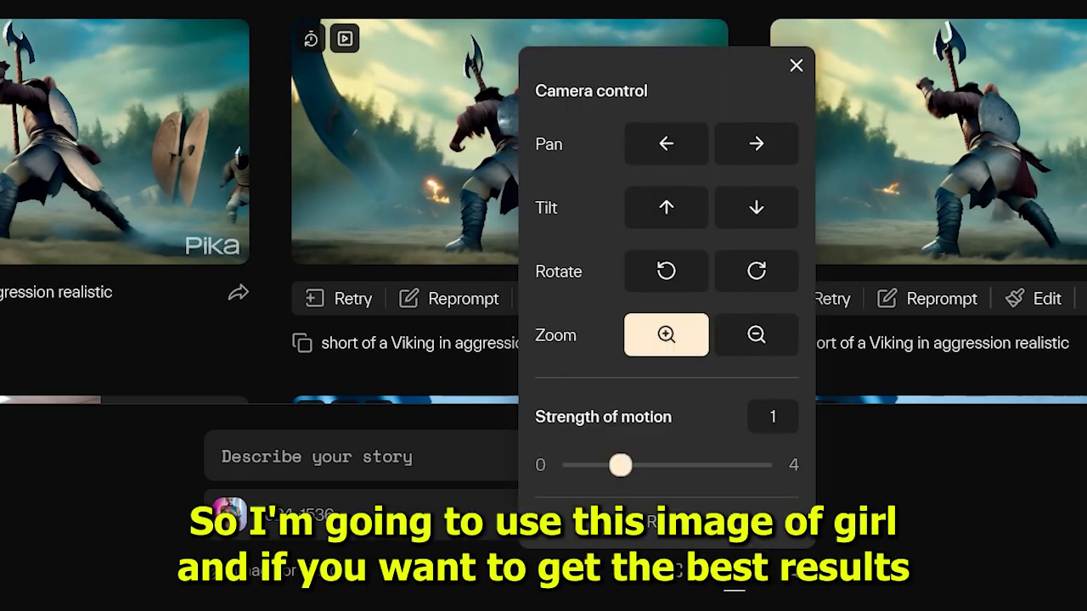
- Review the negative prompt, seed and text consistency options, and generate the video from the attached image
left_click(795, 573)
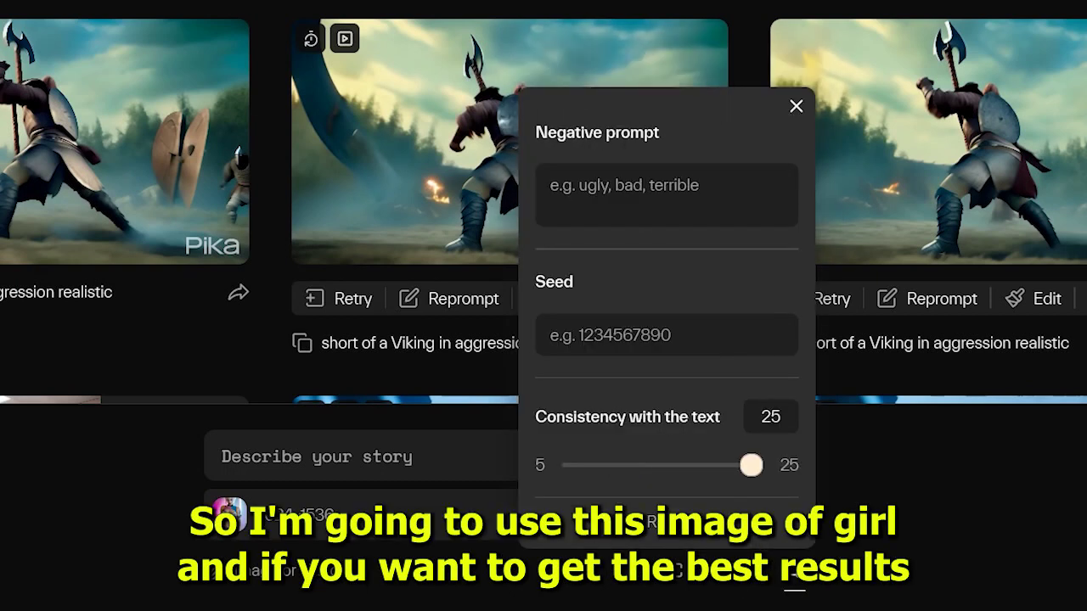
left_click(795, 106)
left_click(789, 456)
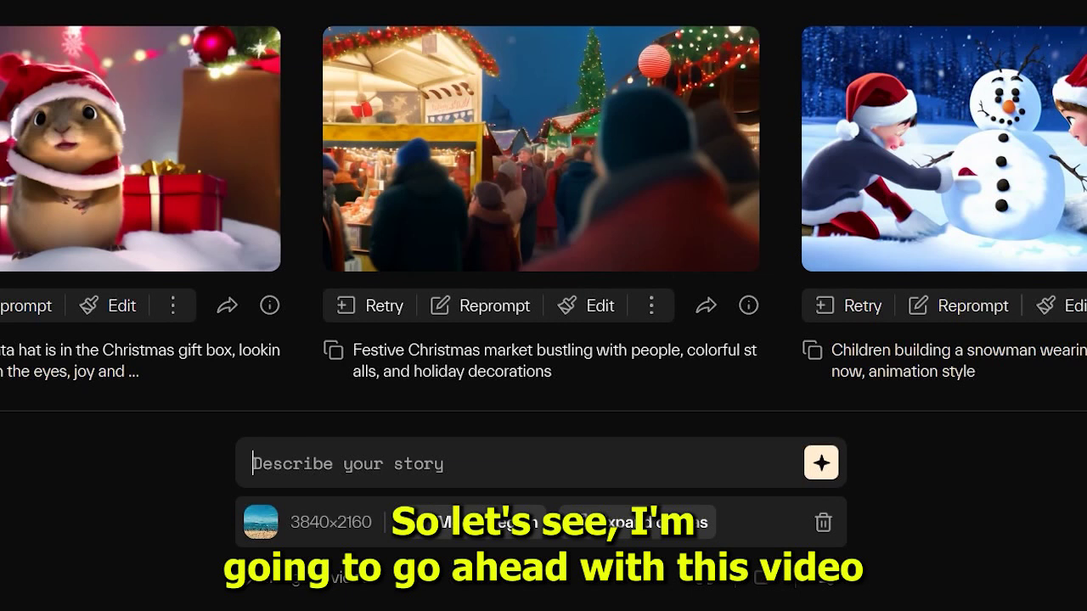
- Open the Modify region selection for the attached 3840×2160 beach video
right_click(281, 460)
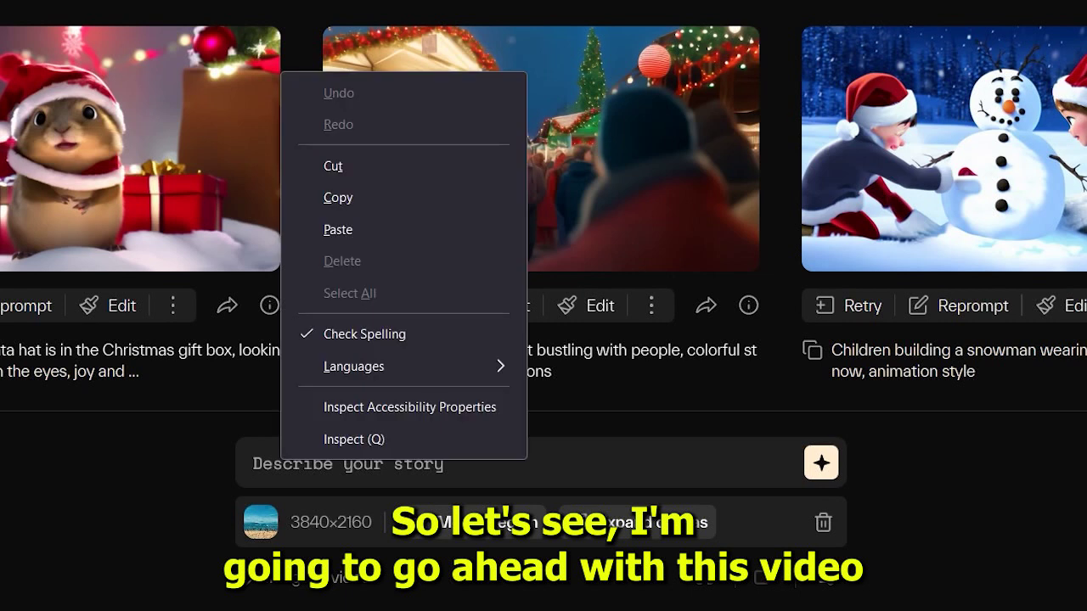
left_click(337, 230)
left_click(475, 522)
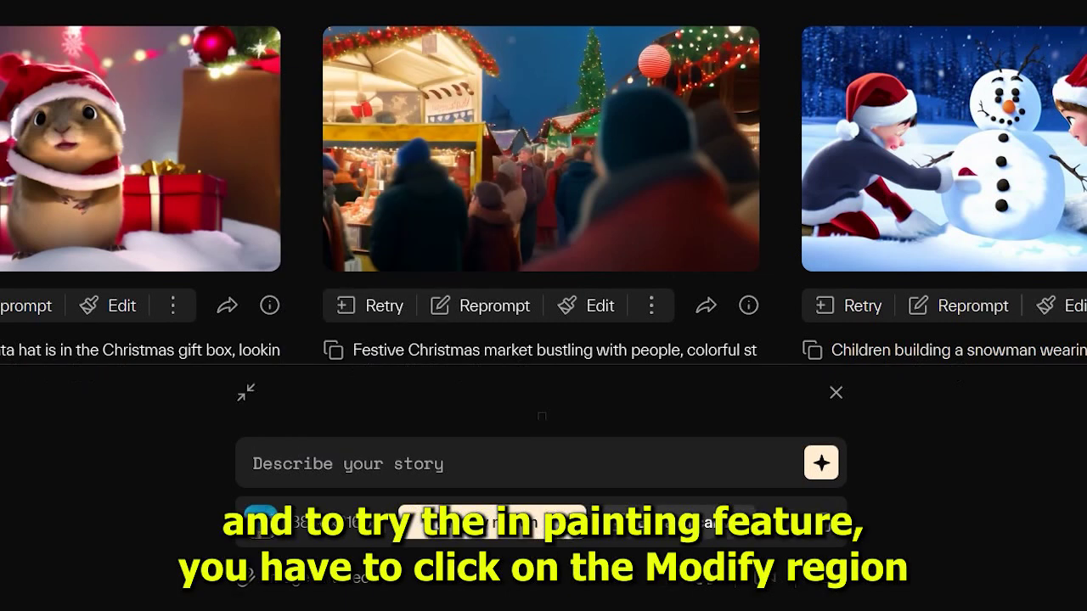
- Fit the modify region over the full width of the sky down to the horizon and enter the prompt "a beautiful sunset sky"
left_click_drag(541, 246, 444, 130)
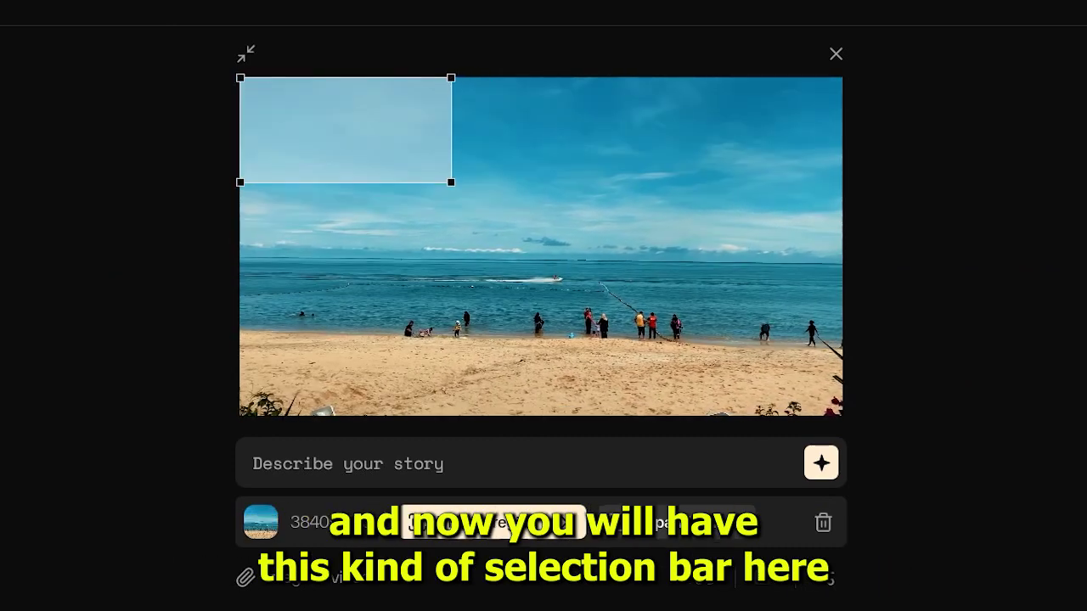
left_click_drag(451, 130, 831, 130)
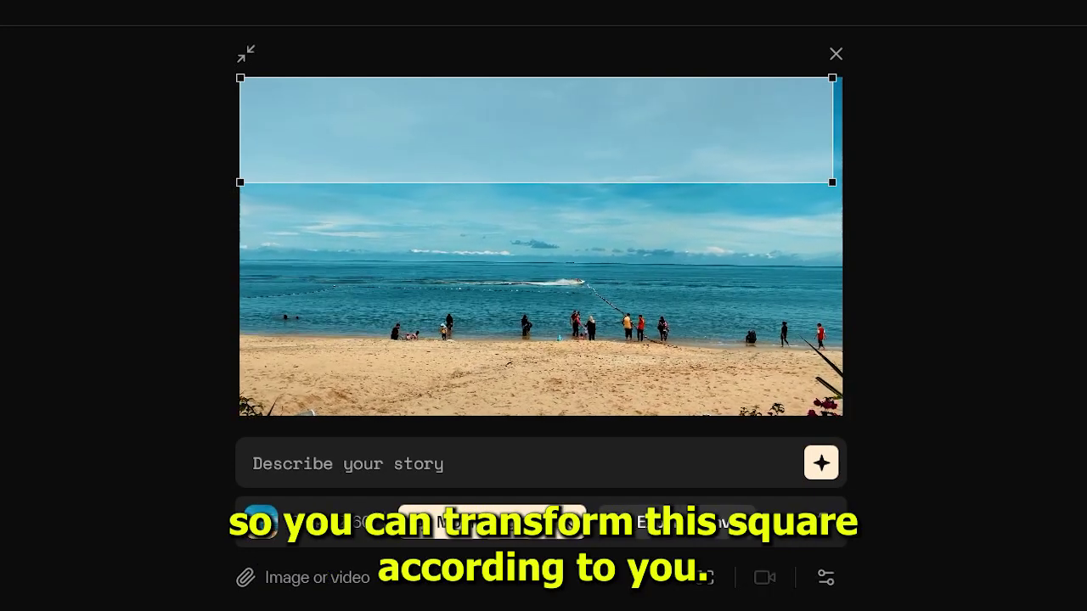
left_click_drag(538, 184, 538, 225)
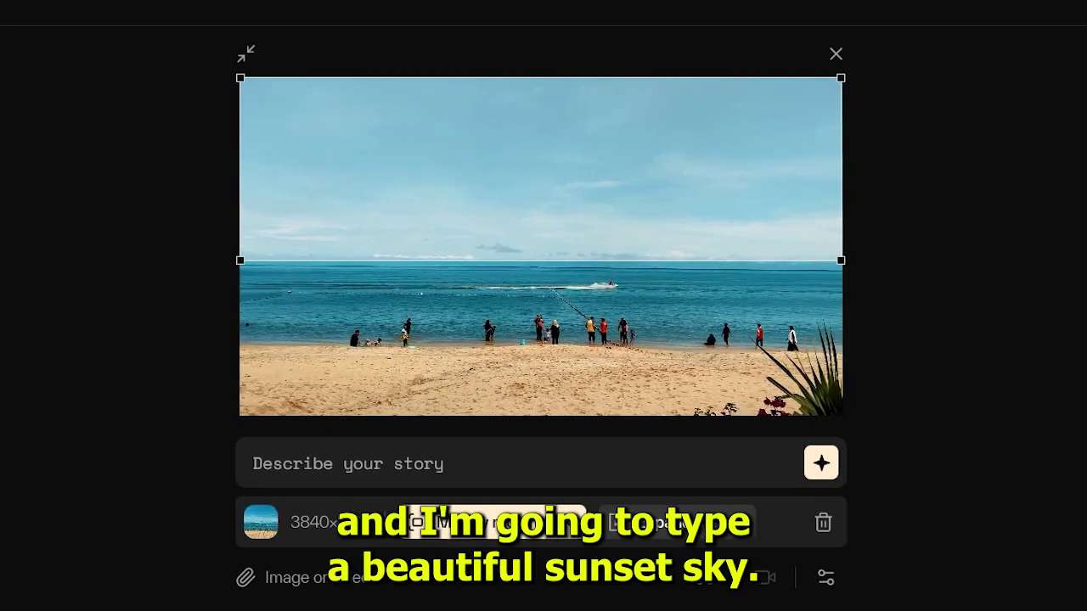
right_click(306, 458)
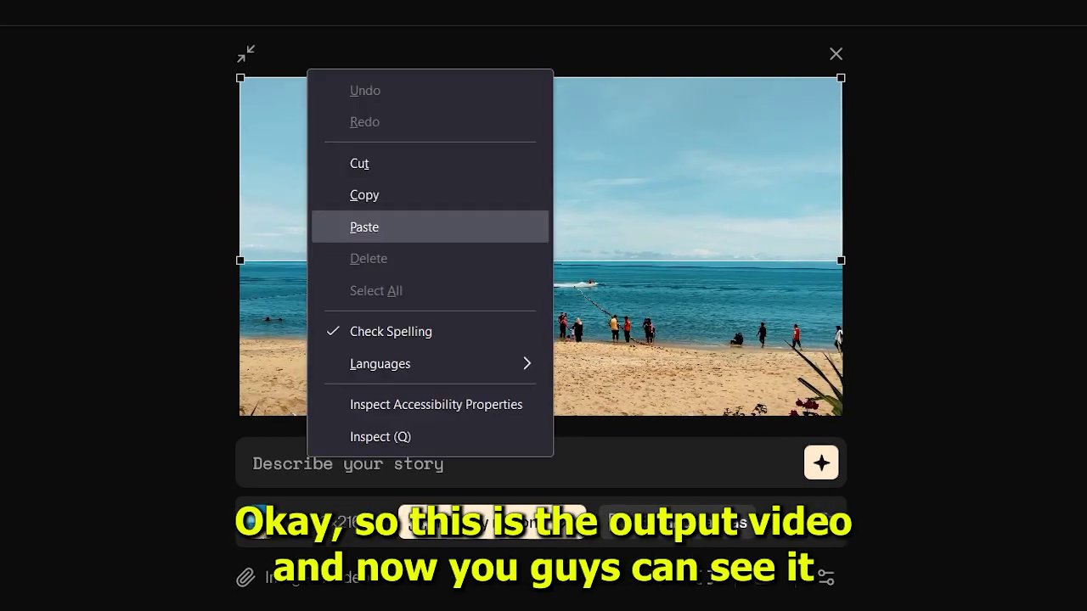
left_click(364, 227)
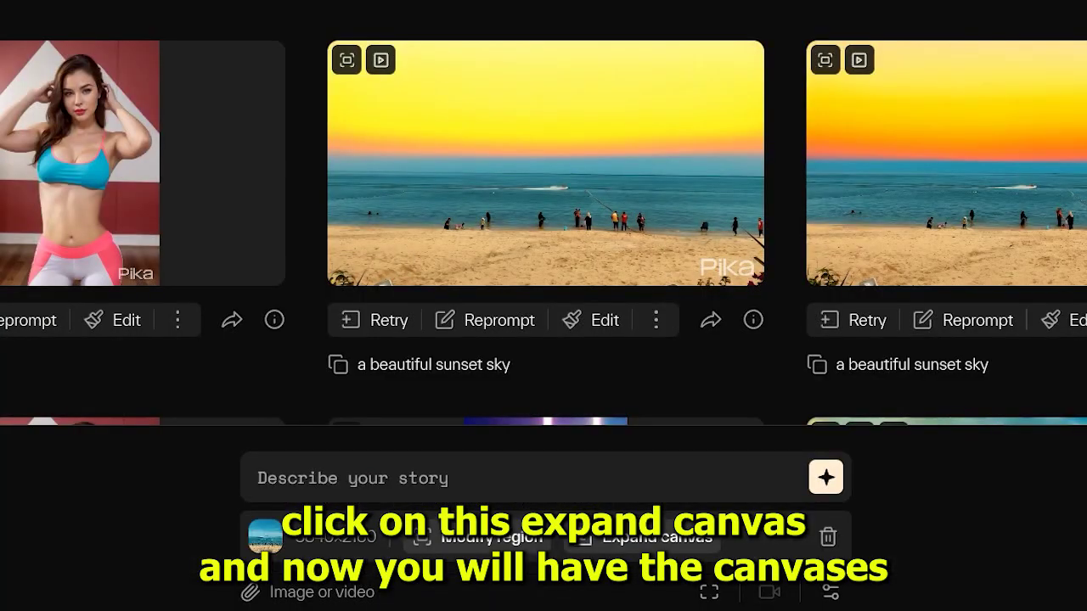
- Expand the beach video's canvas at a 1:1 ratio and align the clip with the canvas's upper edge
left_click(639, 537)
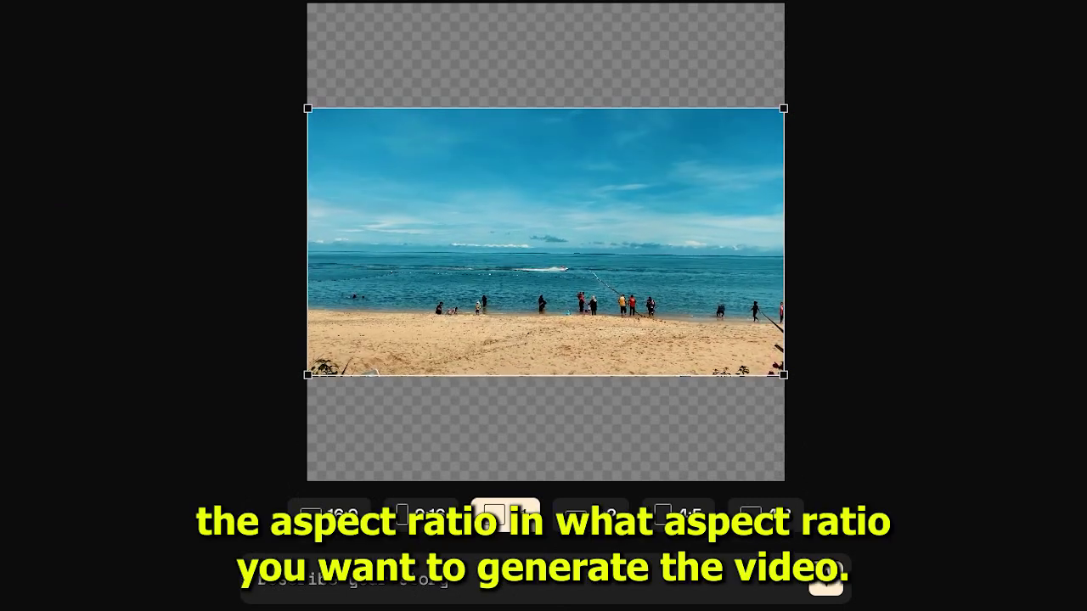
left_click_drag(545, 242, 545, 139)
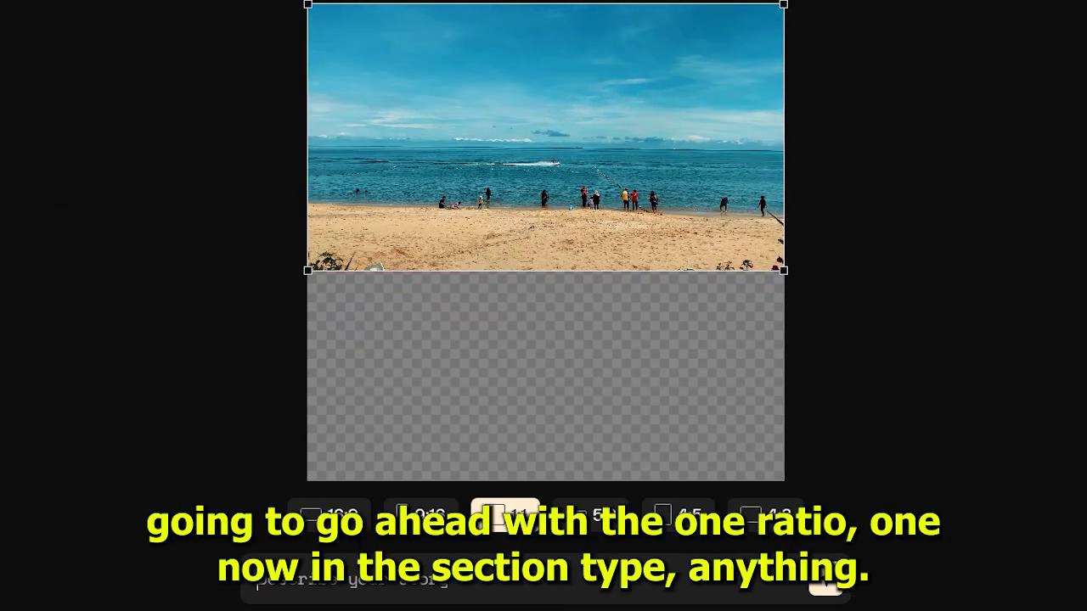
- Enter the prompt "beach and shops" and generate the expanded-canvas video
right_click(362, 571)
left_click(419, 309)
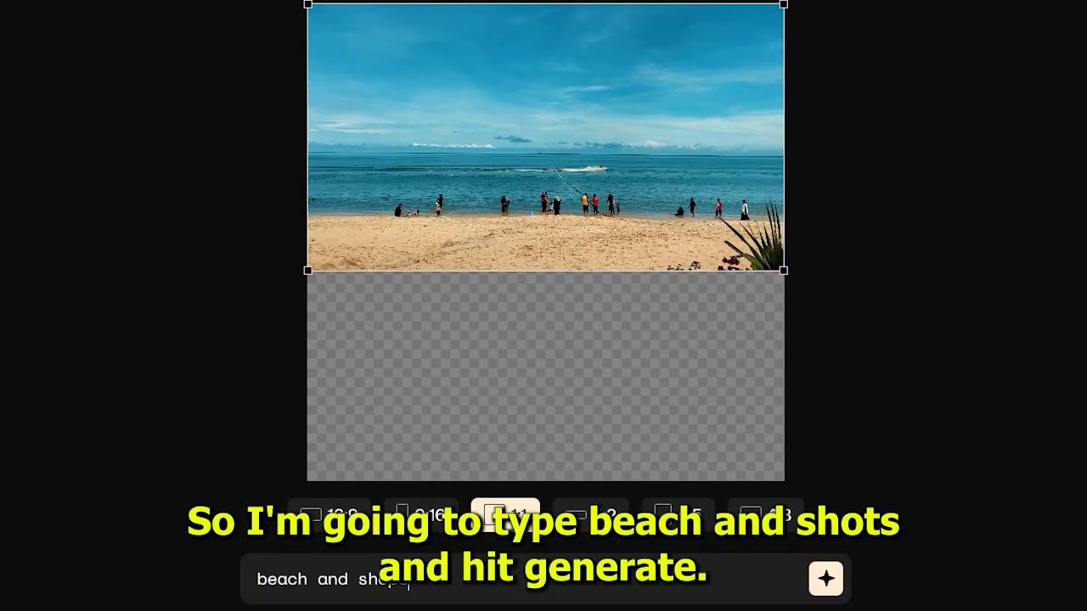
scroll(545, 306, "down", 1)
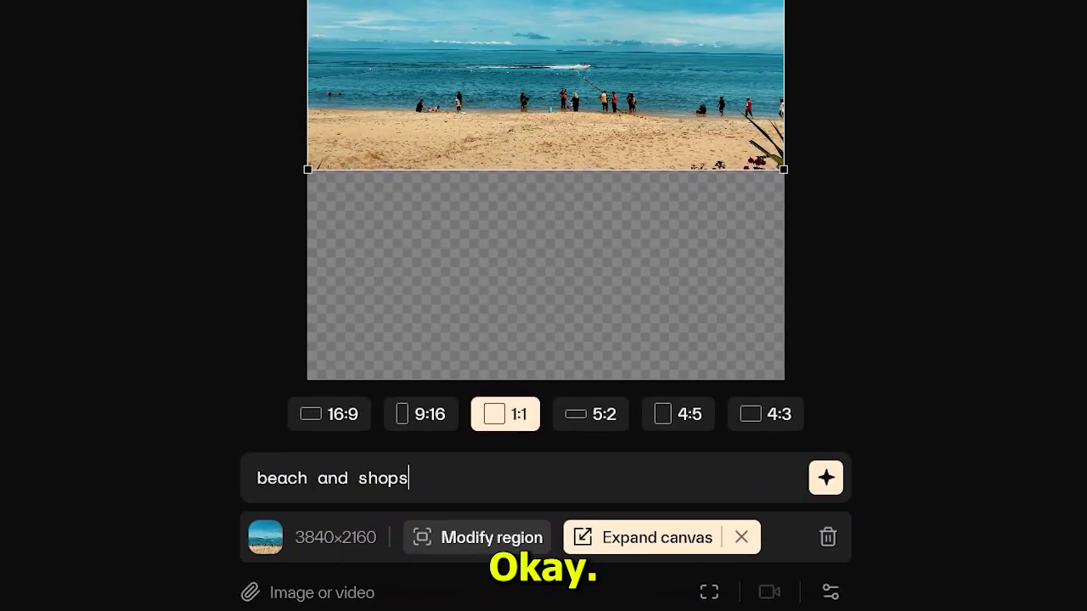
left_click(826, 477)
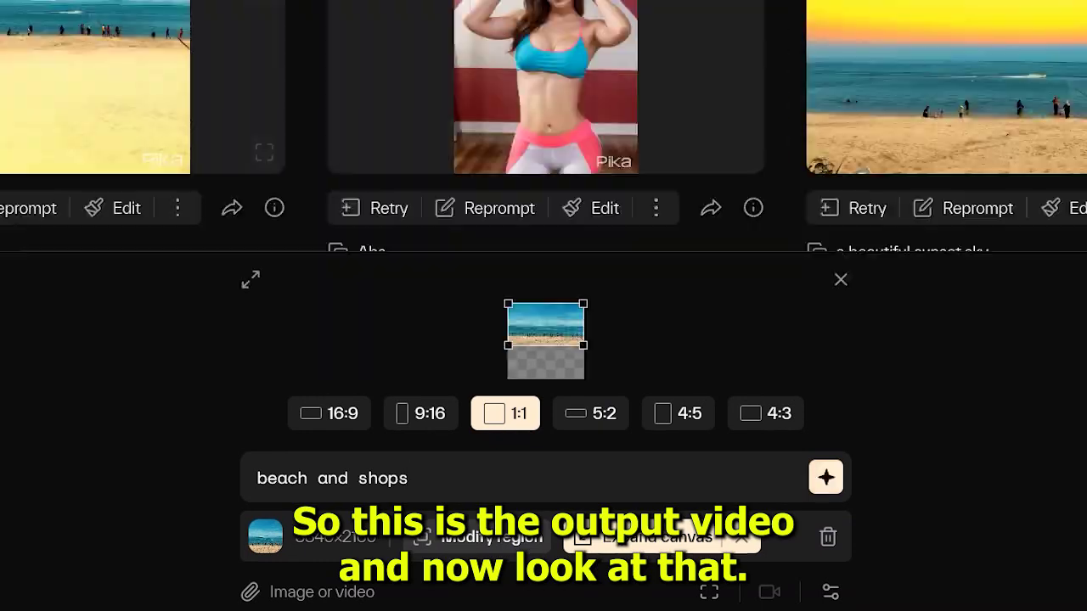